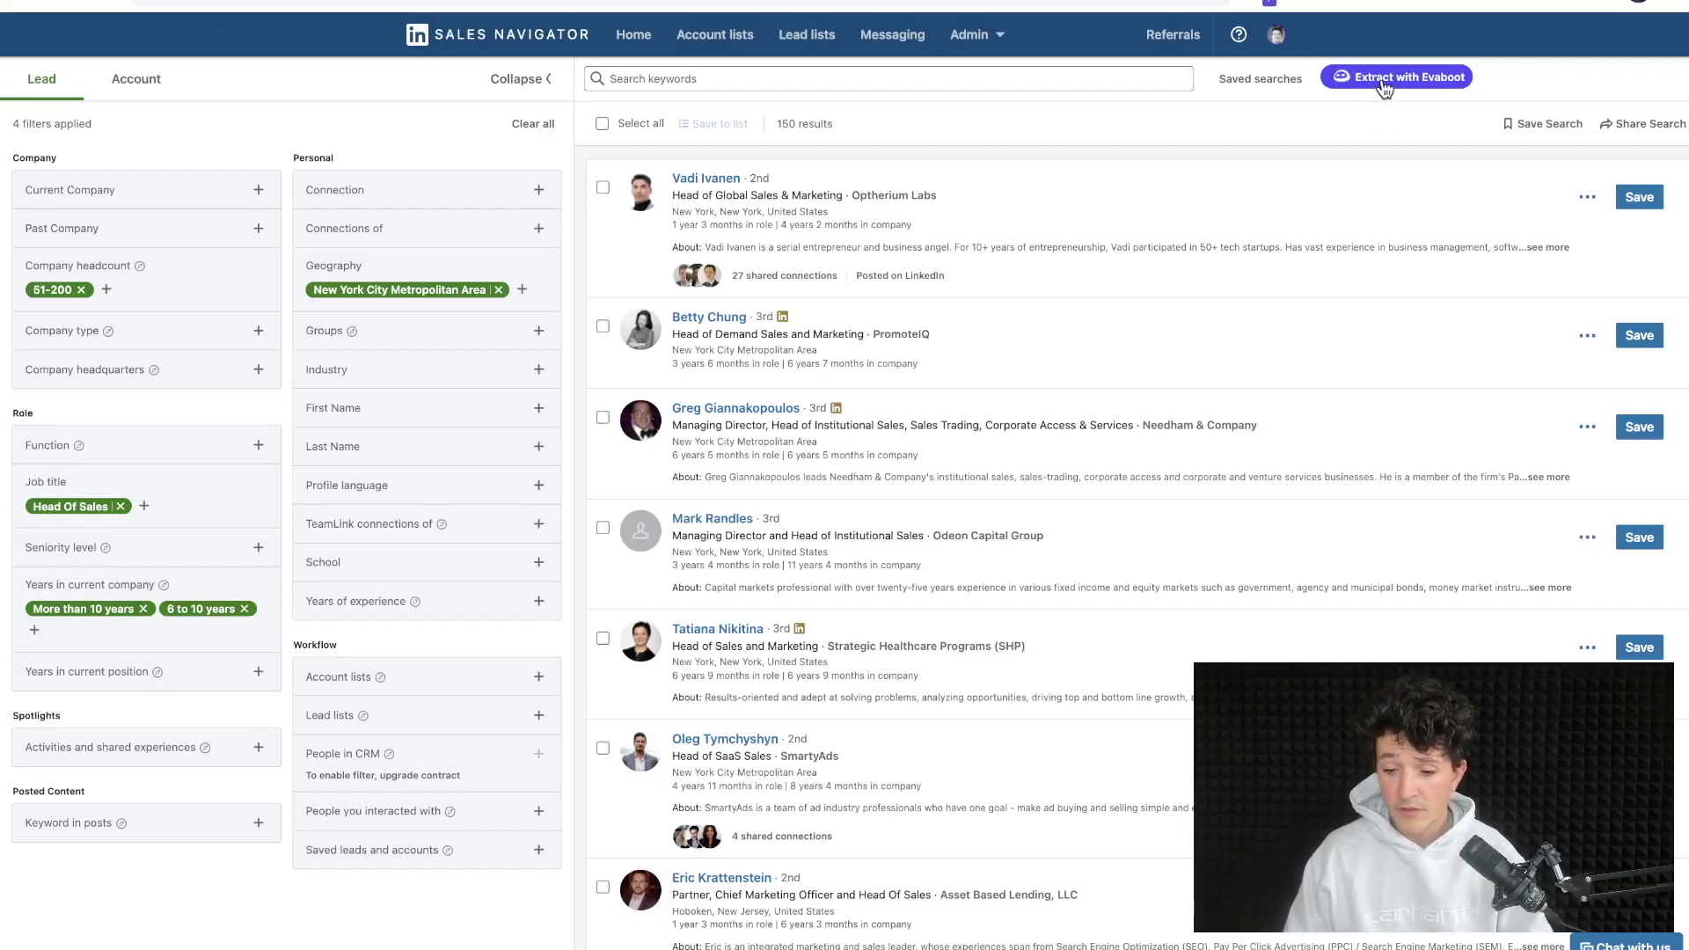
- Extract the 150 leads into a new 'Test Search' list, and open Find emails for Head of Sales - NYC
left_click(1383, 85)
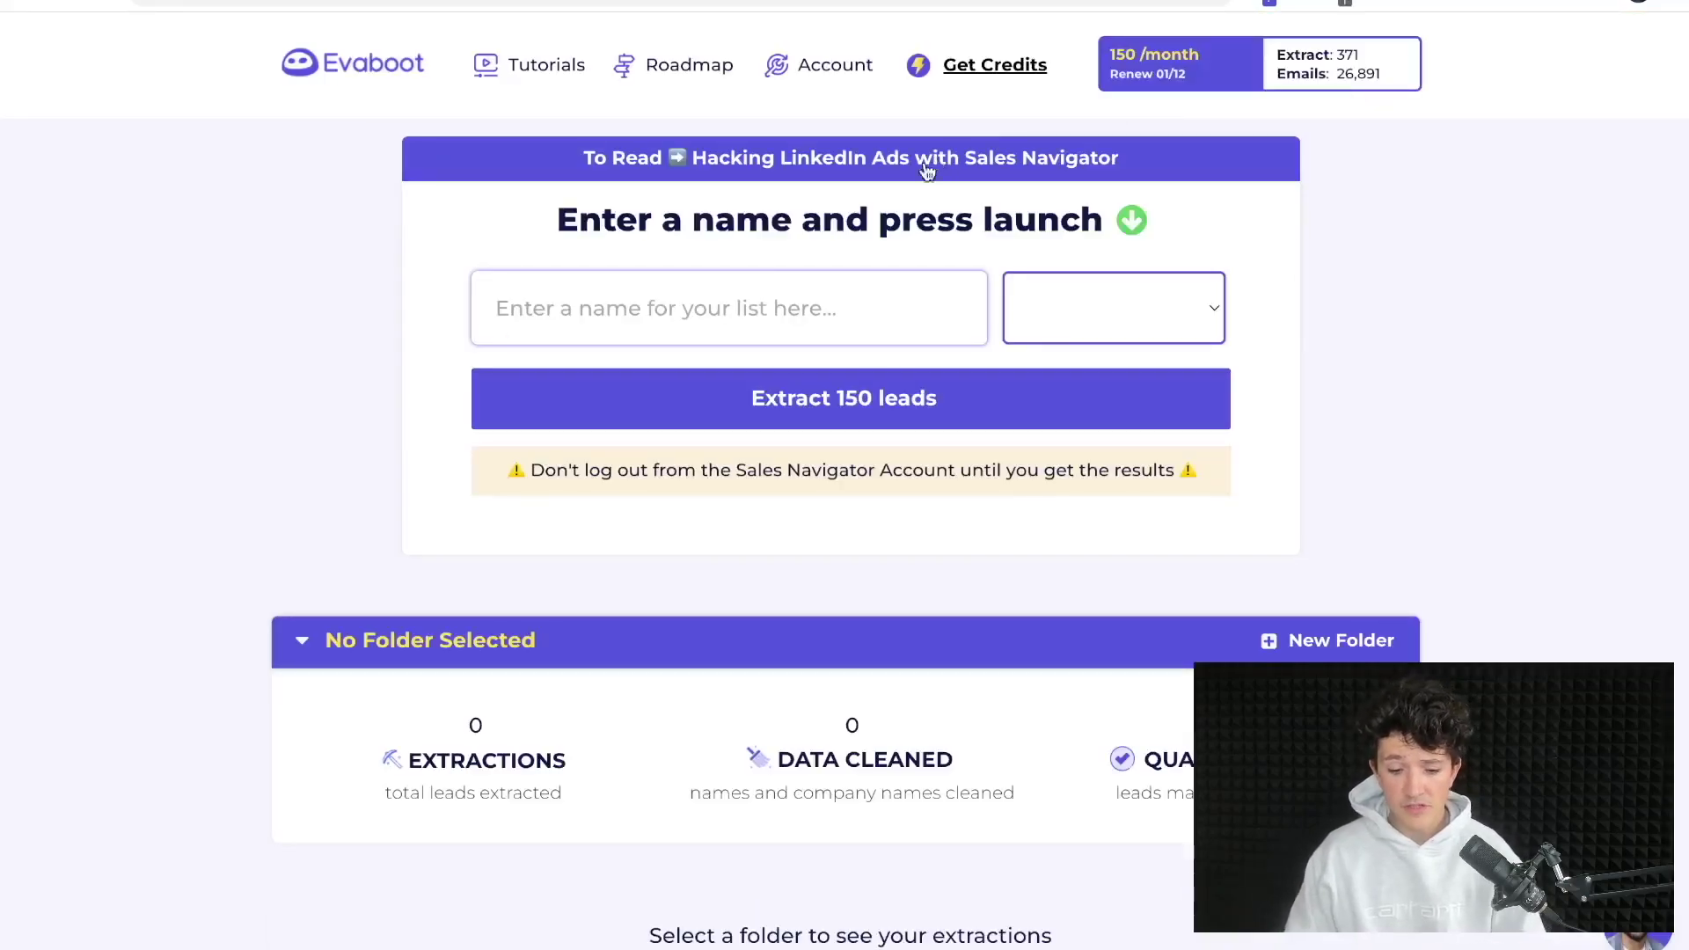
left_click(736, 324)
type("Test ")
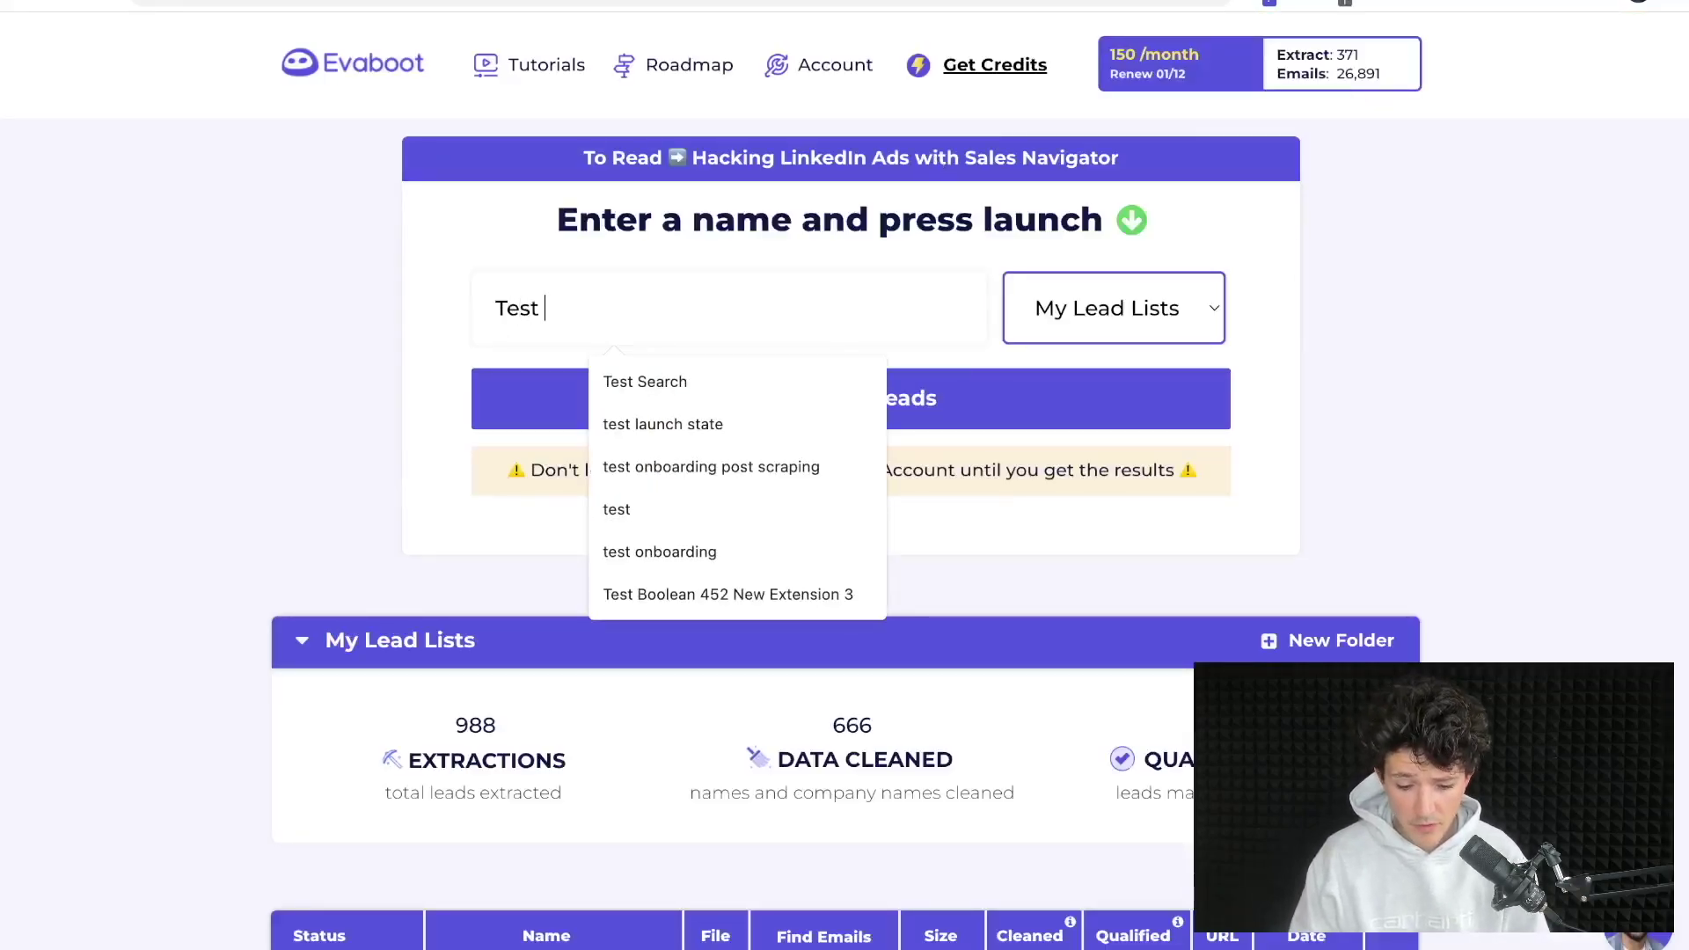
type("Search")
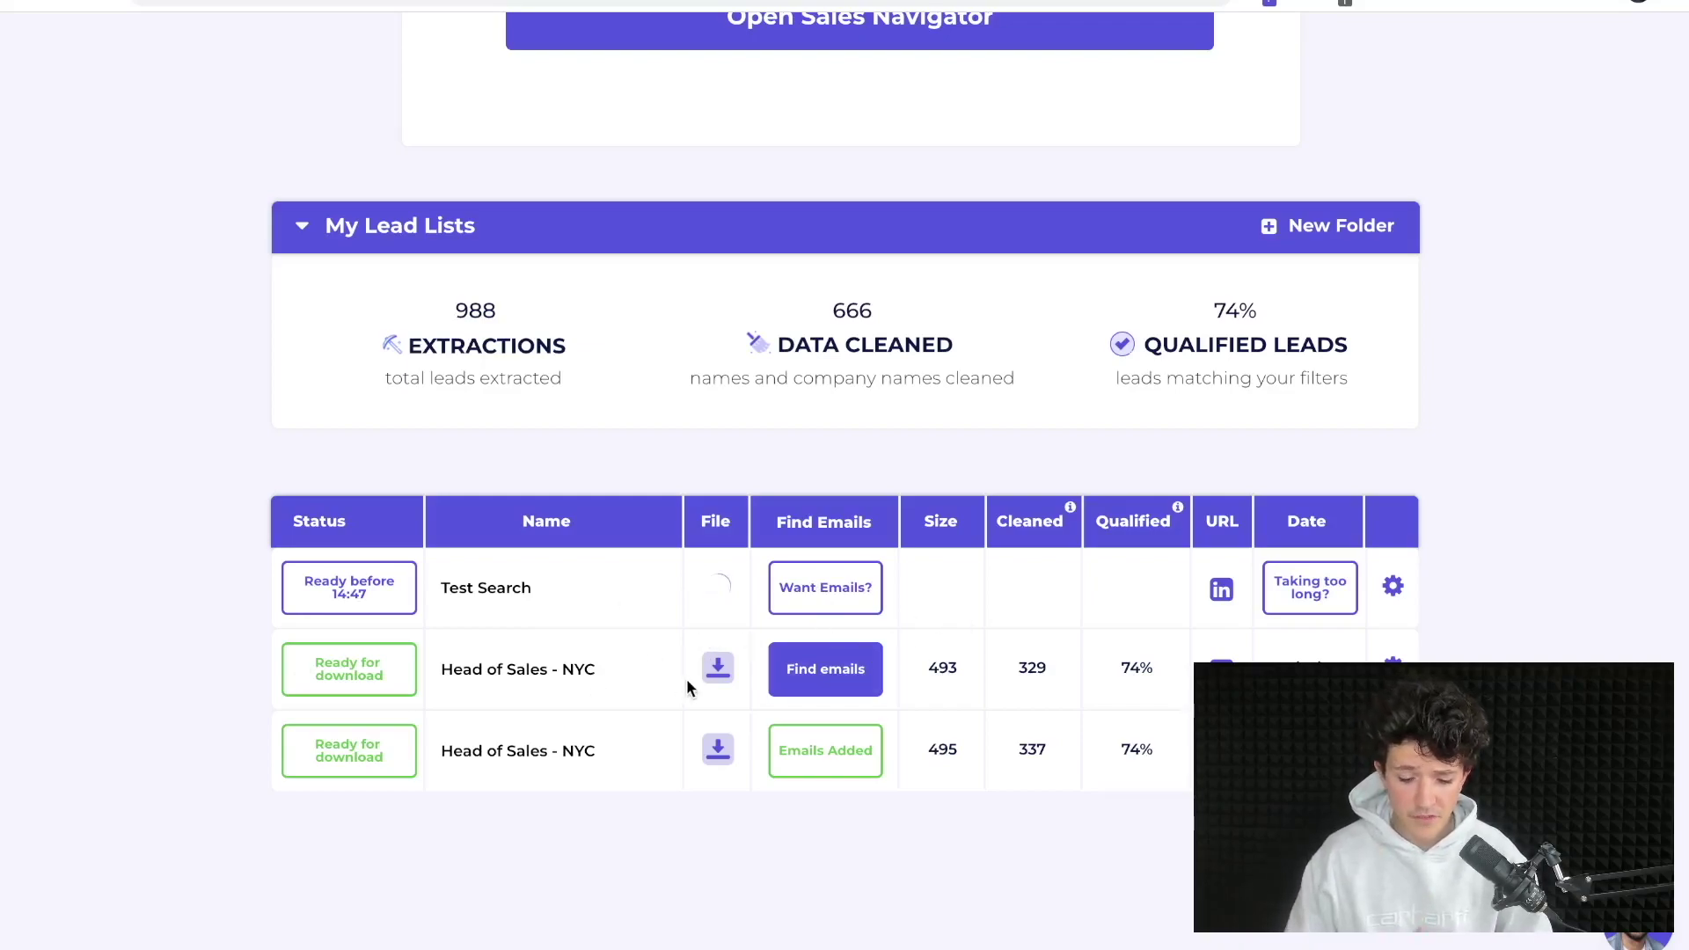
left_click(861, 673)
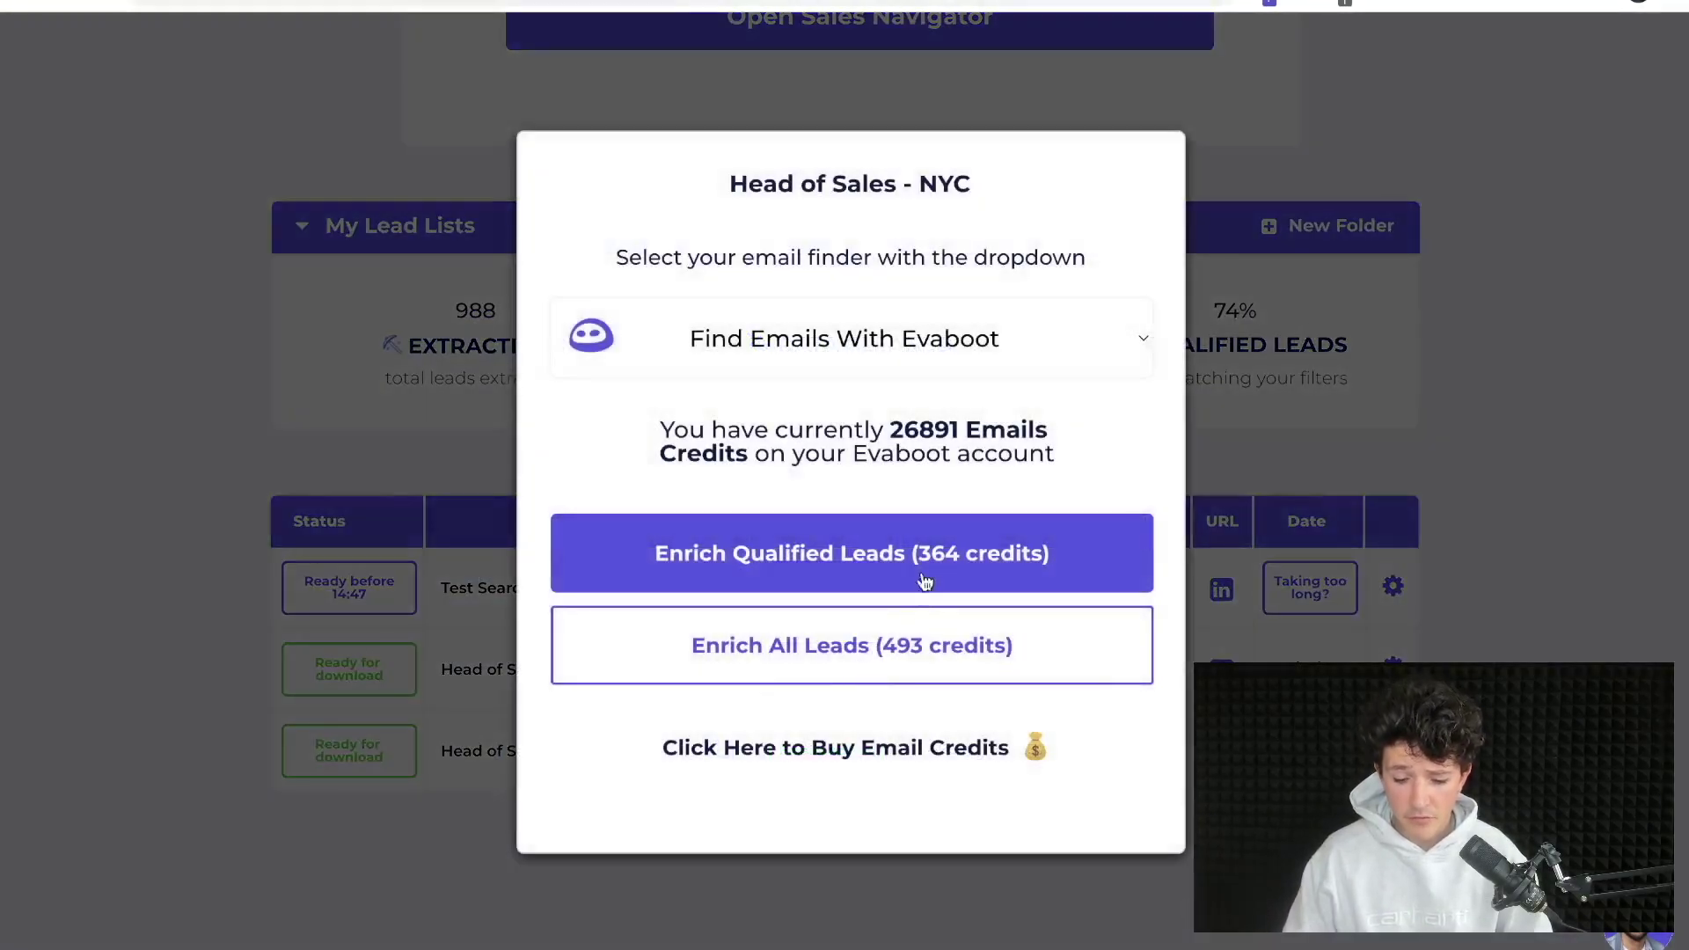
- Enrich all Head of Sales - NYC leads with emails, then download and open the All Leads CSV
left_click(876, 660)
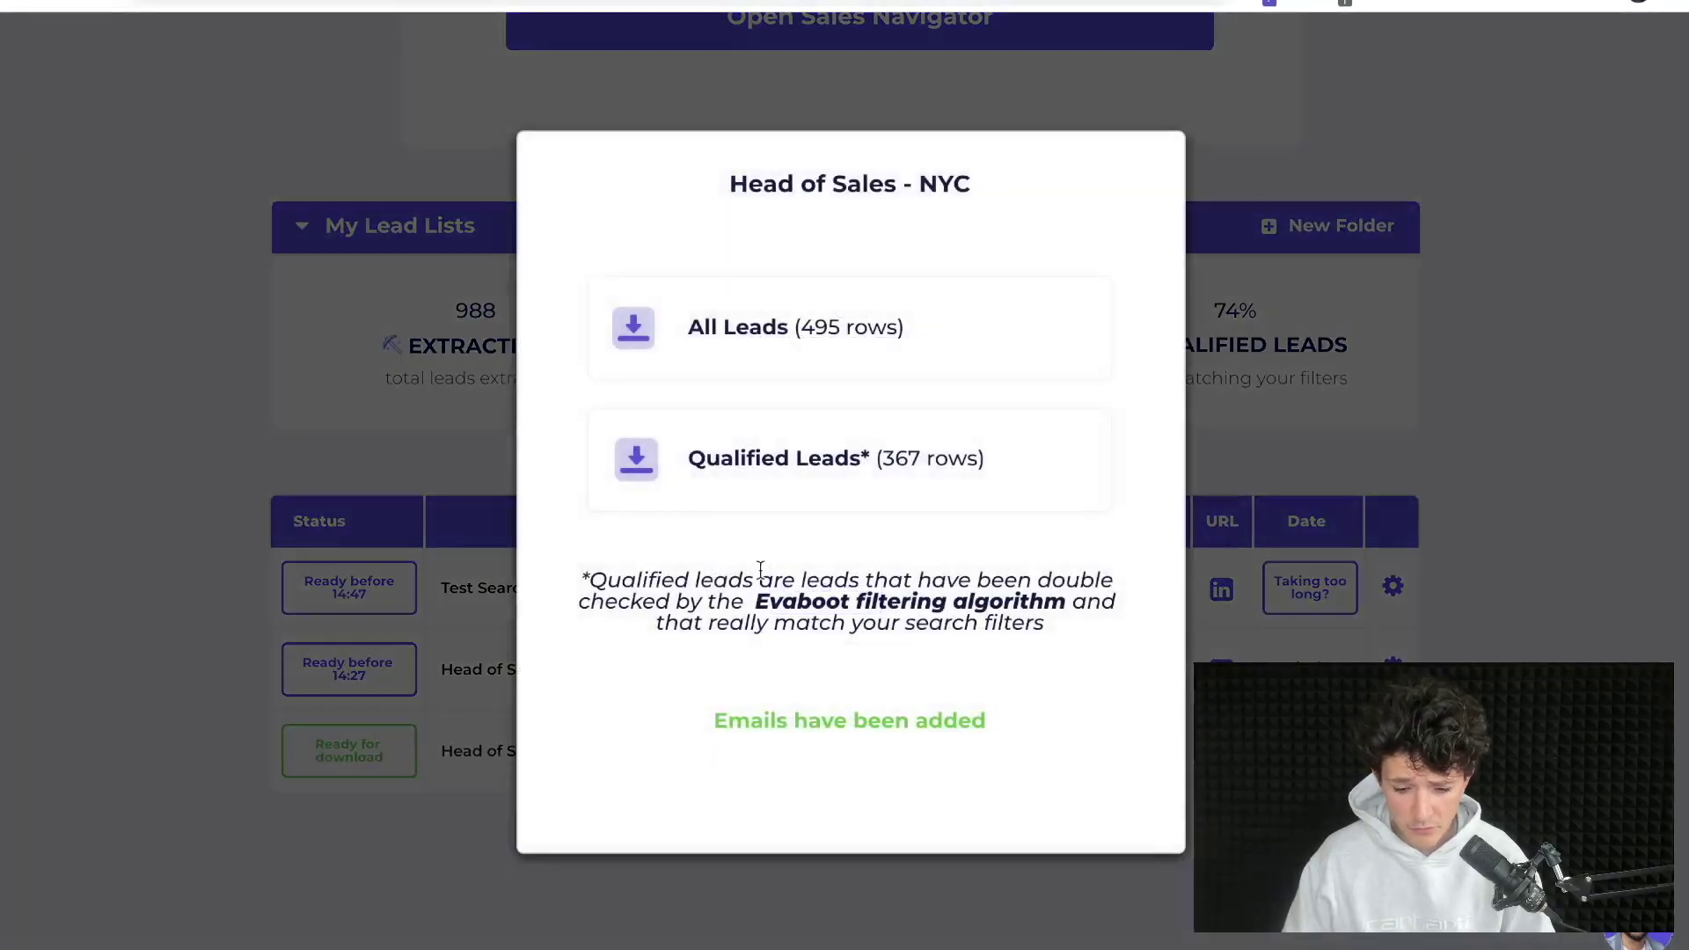
left_click(761, 356)
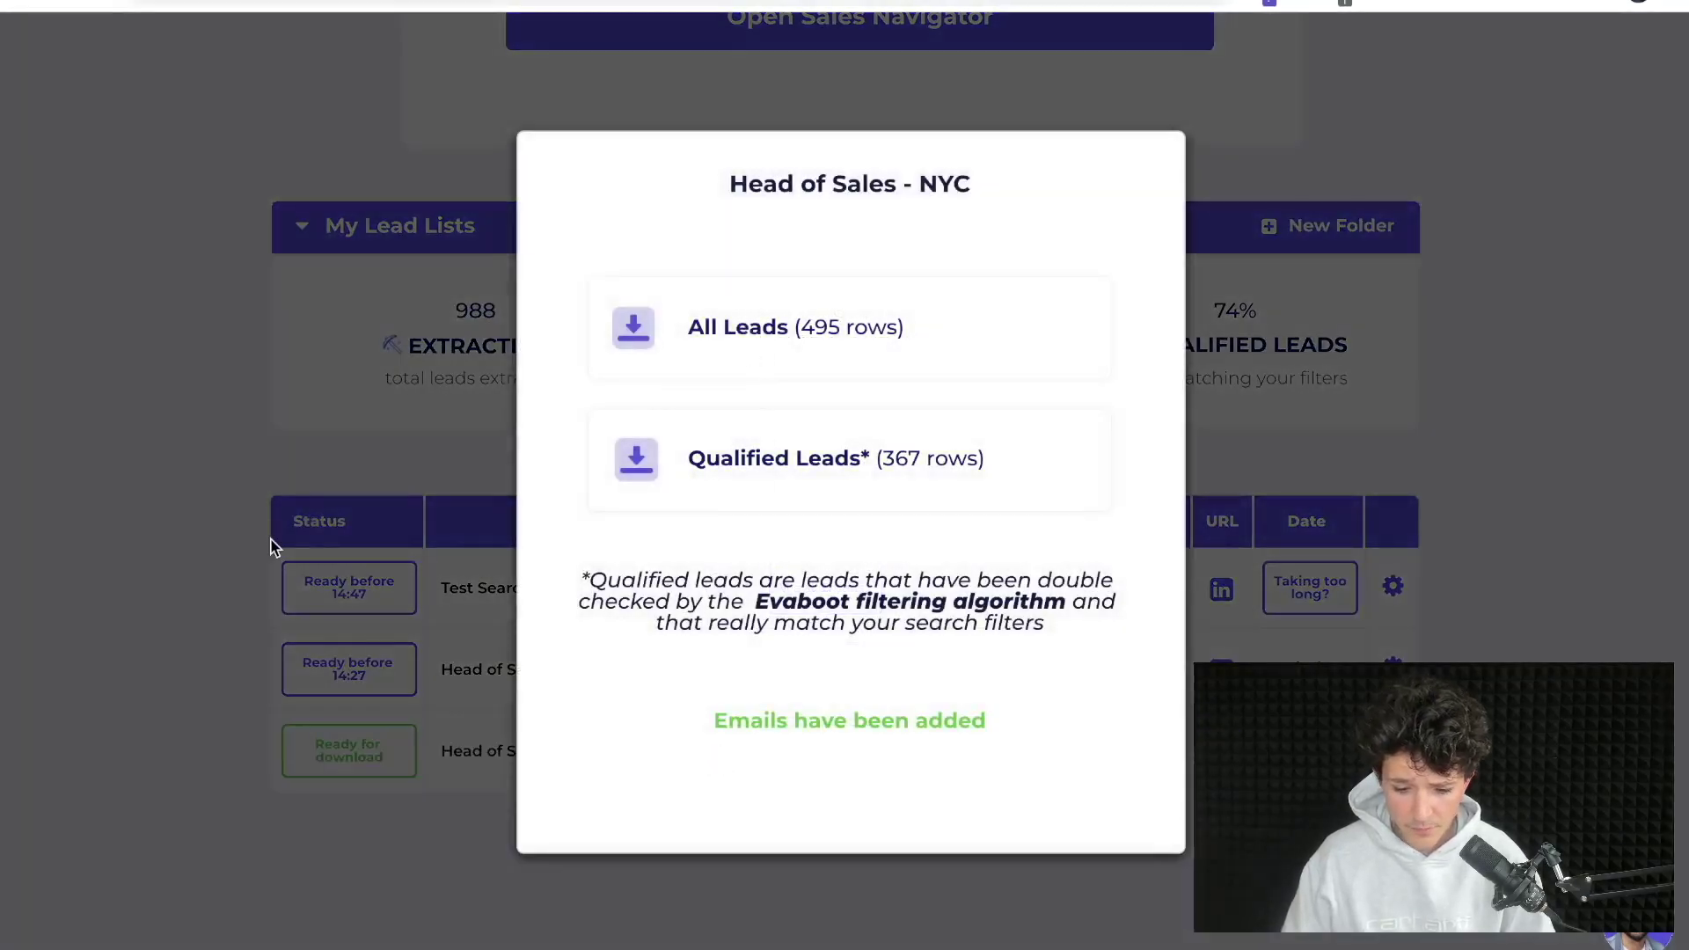
left_click(178, 805)
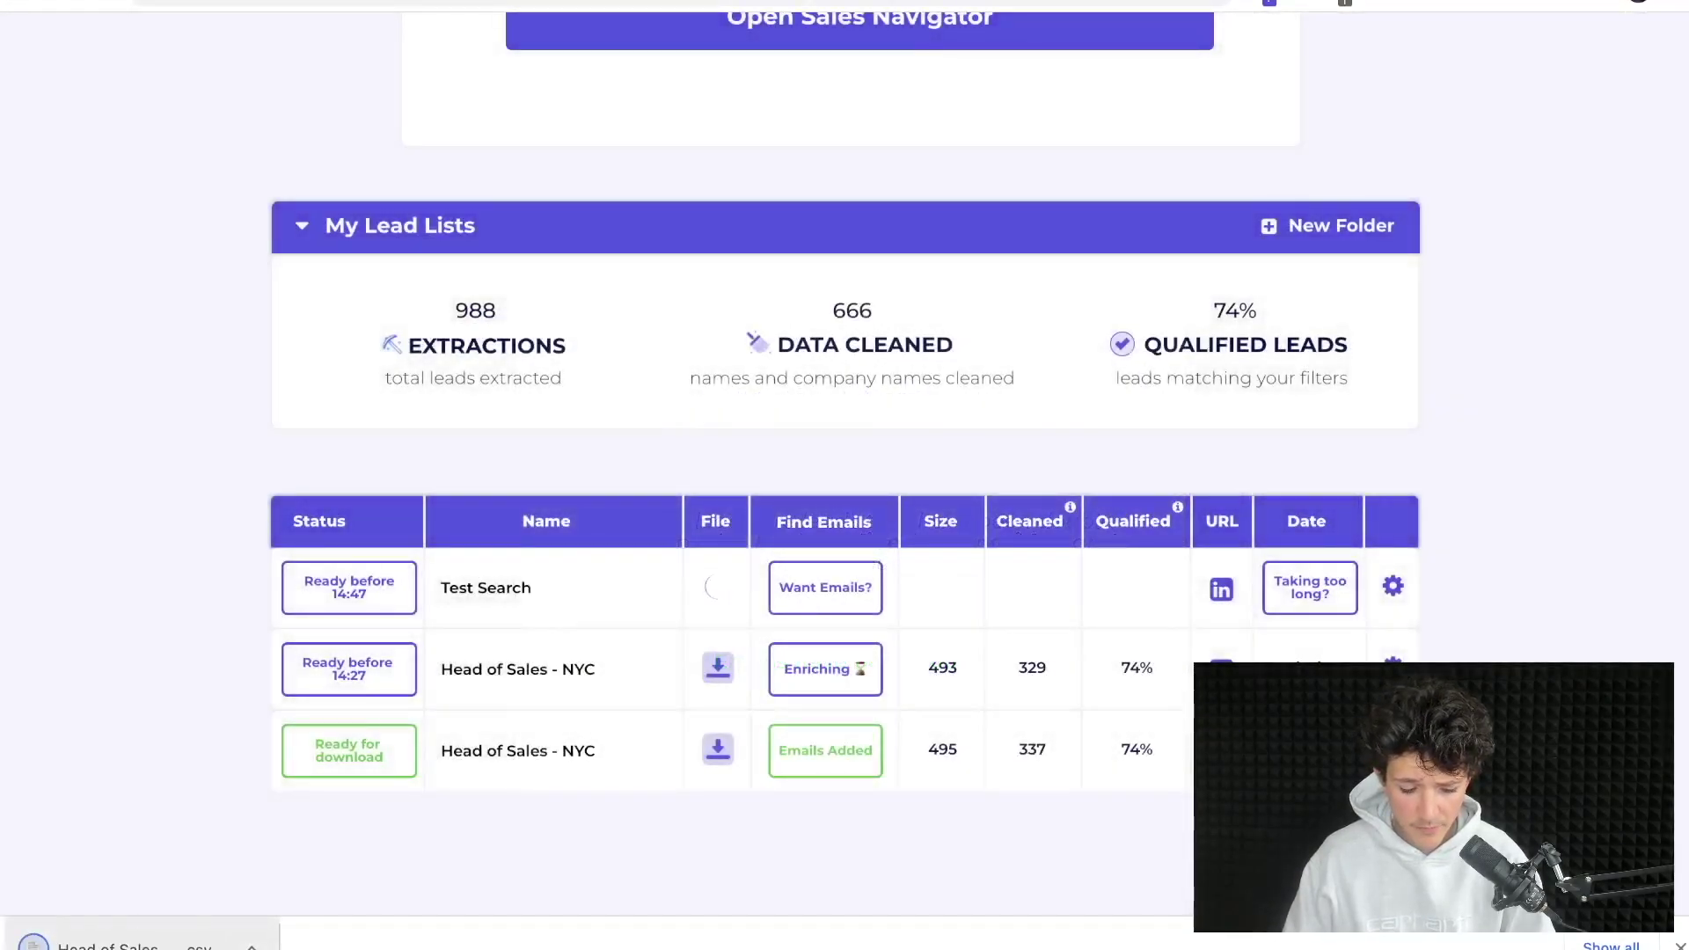
left_click(138, 939)
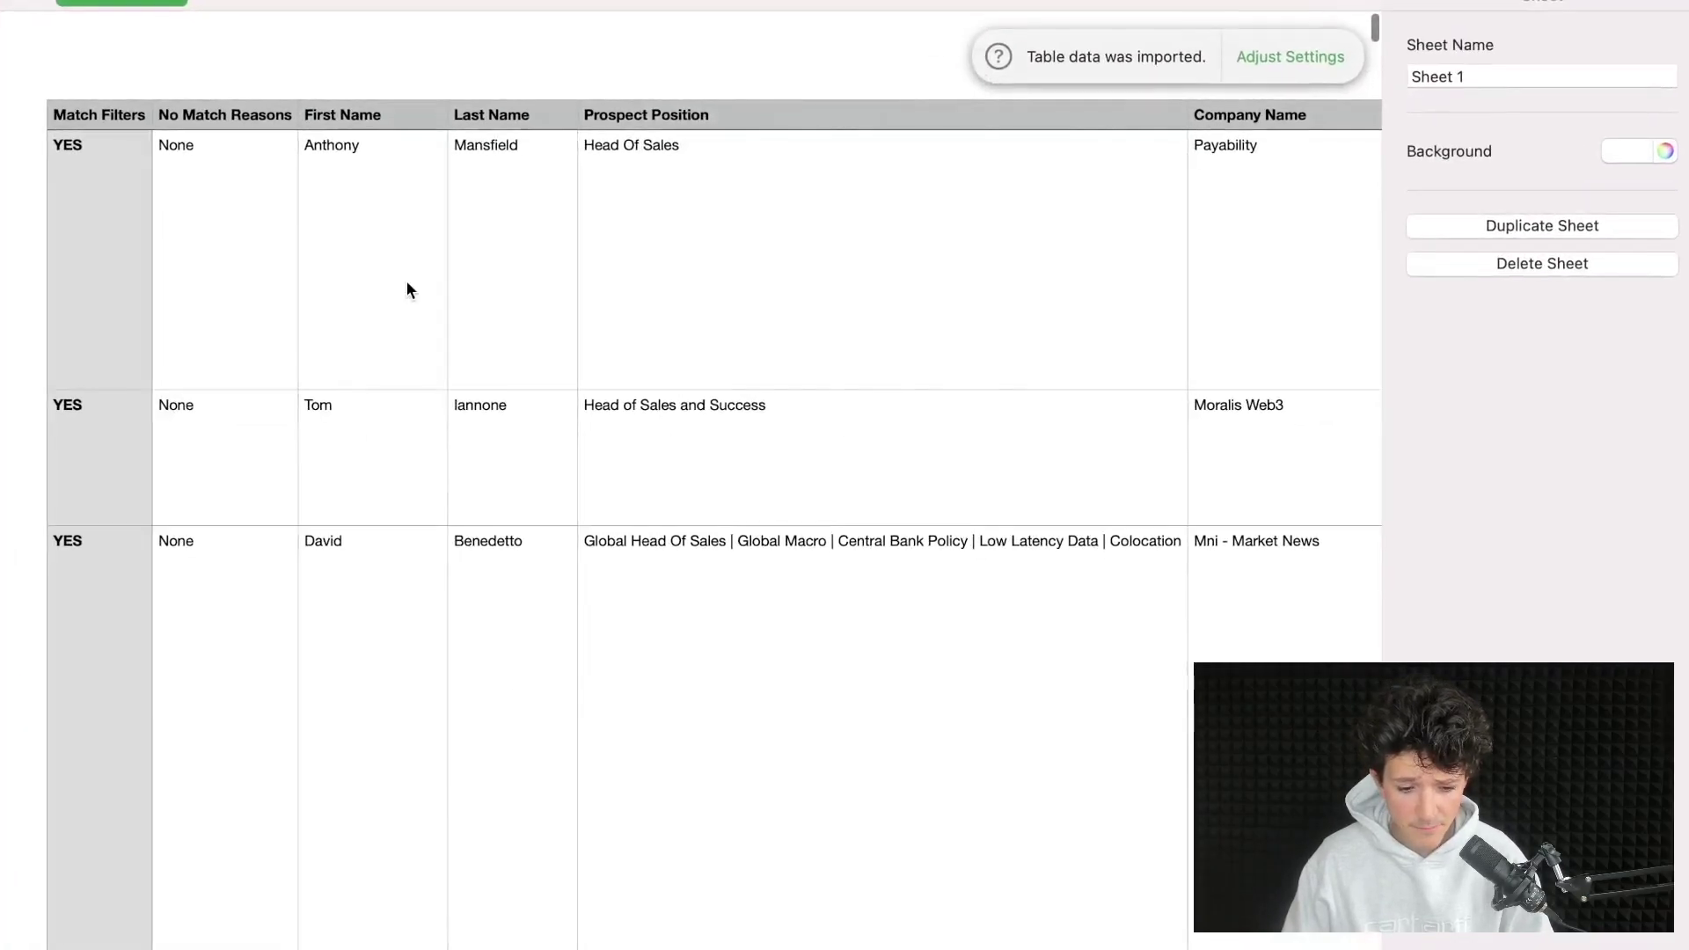
scroll(407, 281, "right", 3)
scroll(293, 268, "right", 3)
scroll(445, 236, "right", 3)
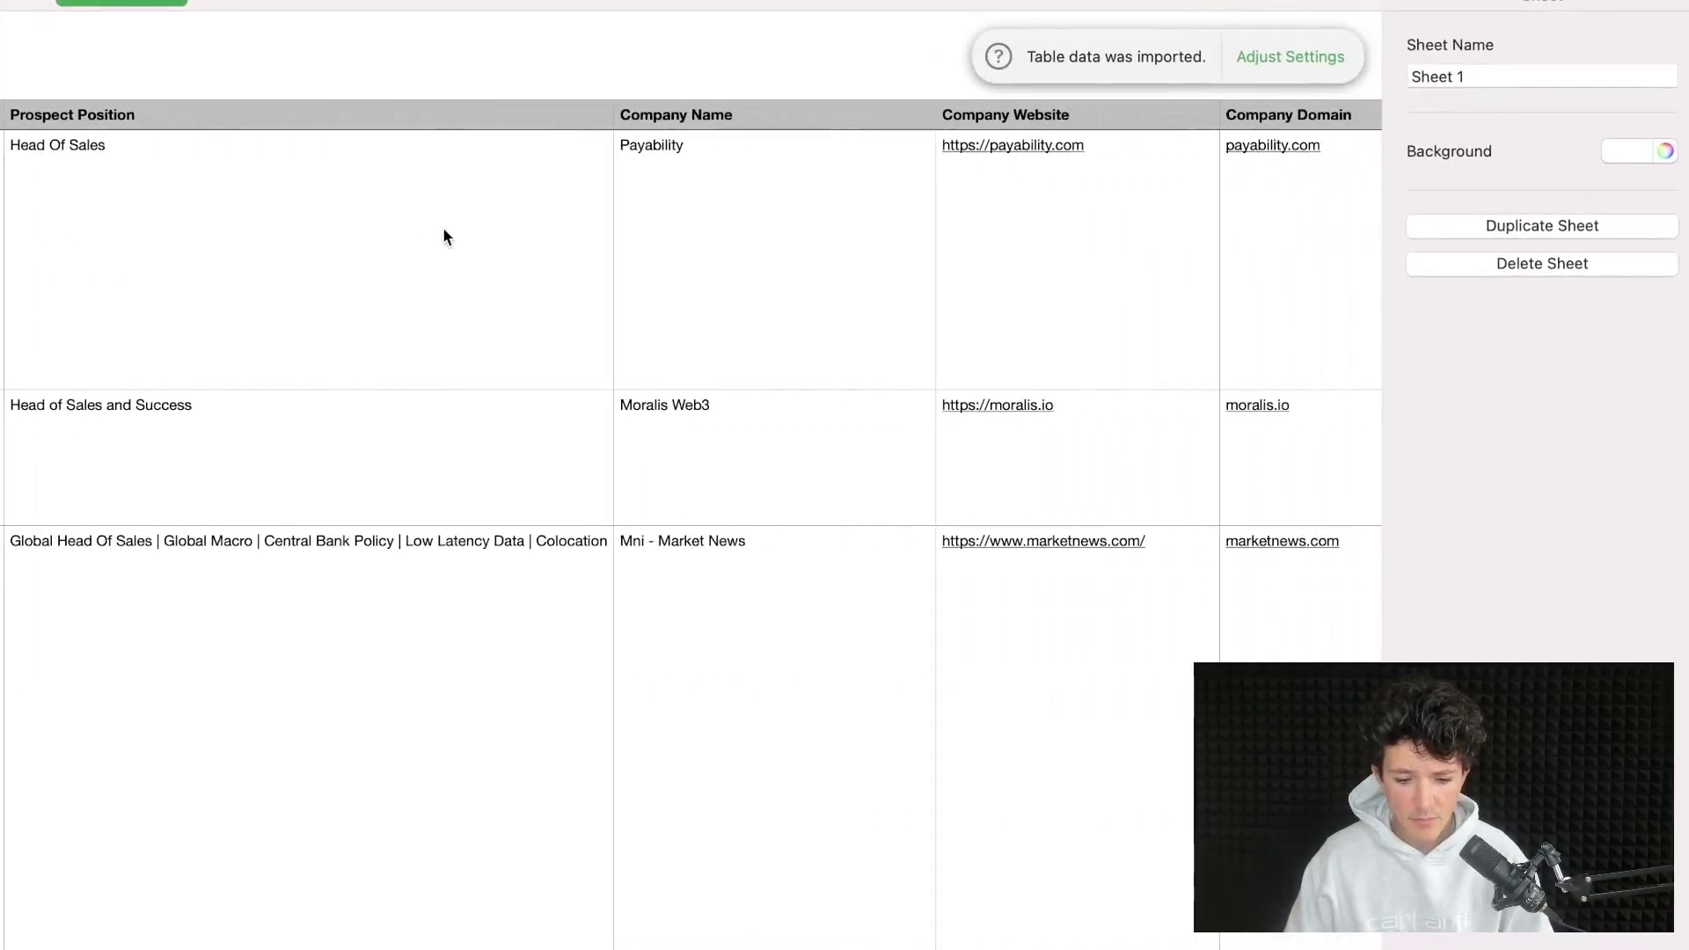
scroll(445, 236, "right", 3)
scroll(830, 264, "right", 3)
scroll(830, 265, "right", 3)
scroll(831, 264, "right", 2)
scroll(830, 264, "right", 2)
scroll(829, 264, "right", 3)
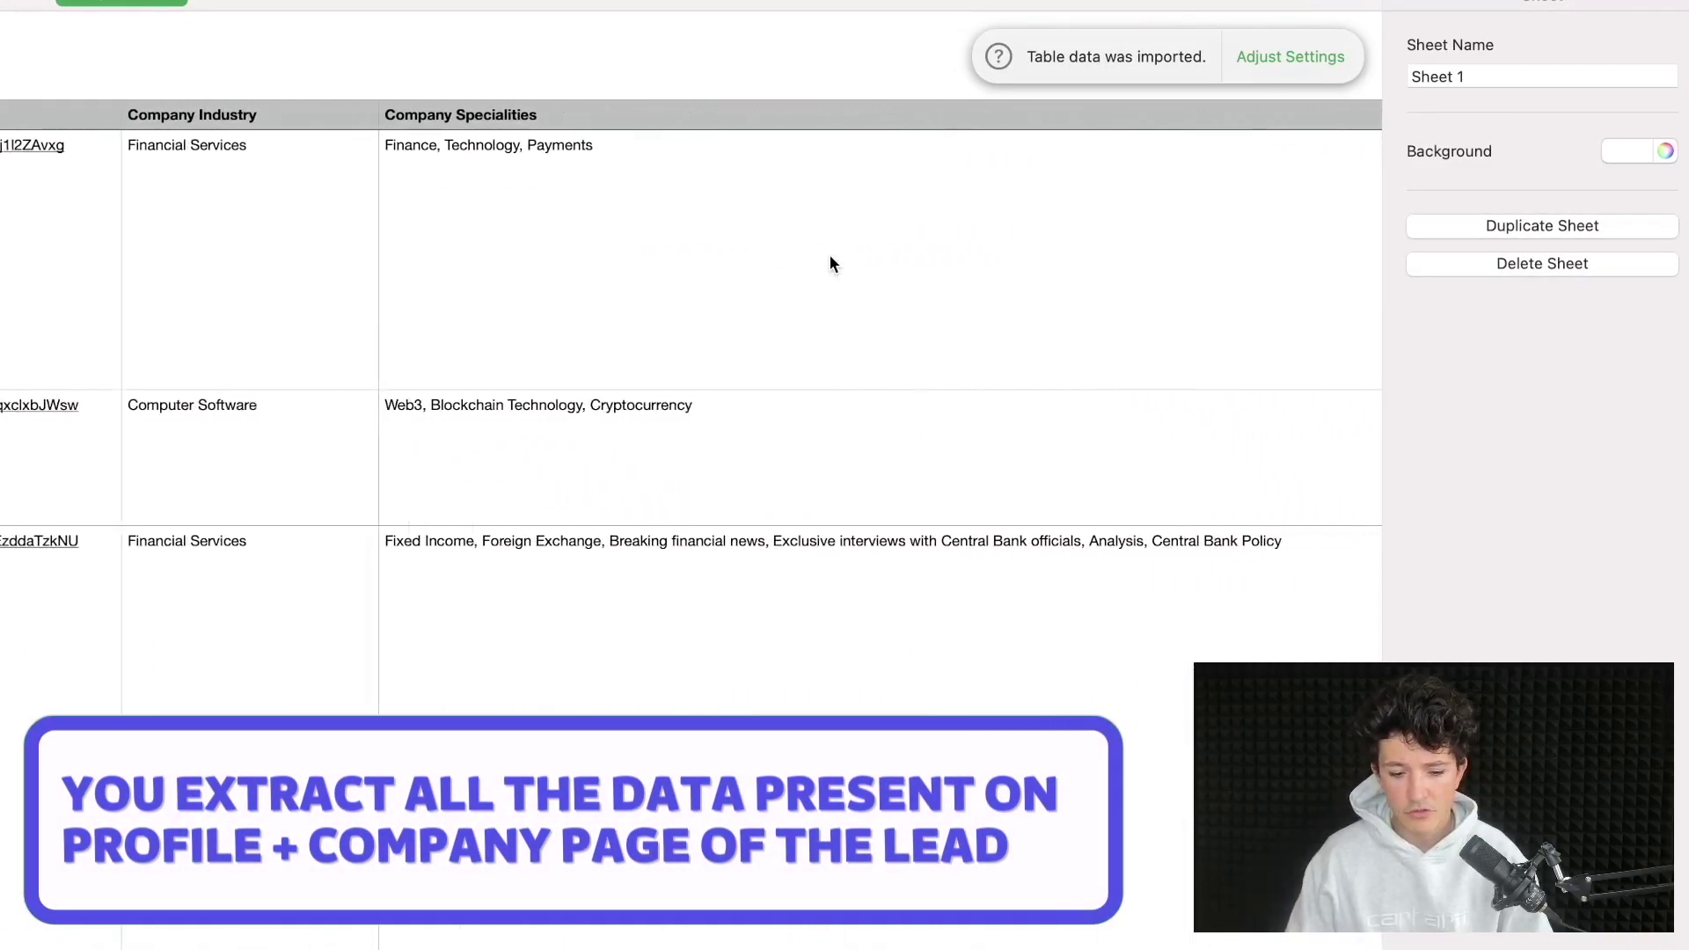
scroll(831, 264, "right", 1)
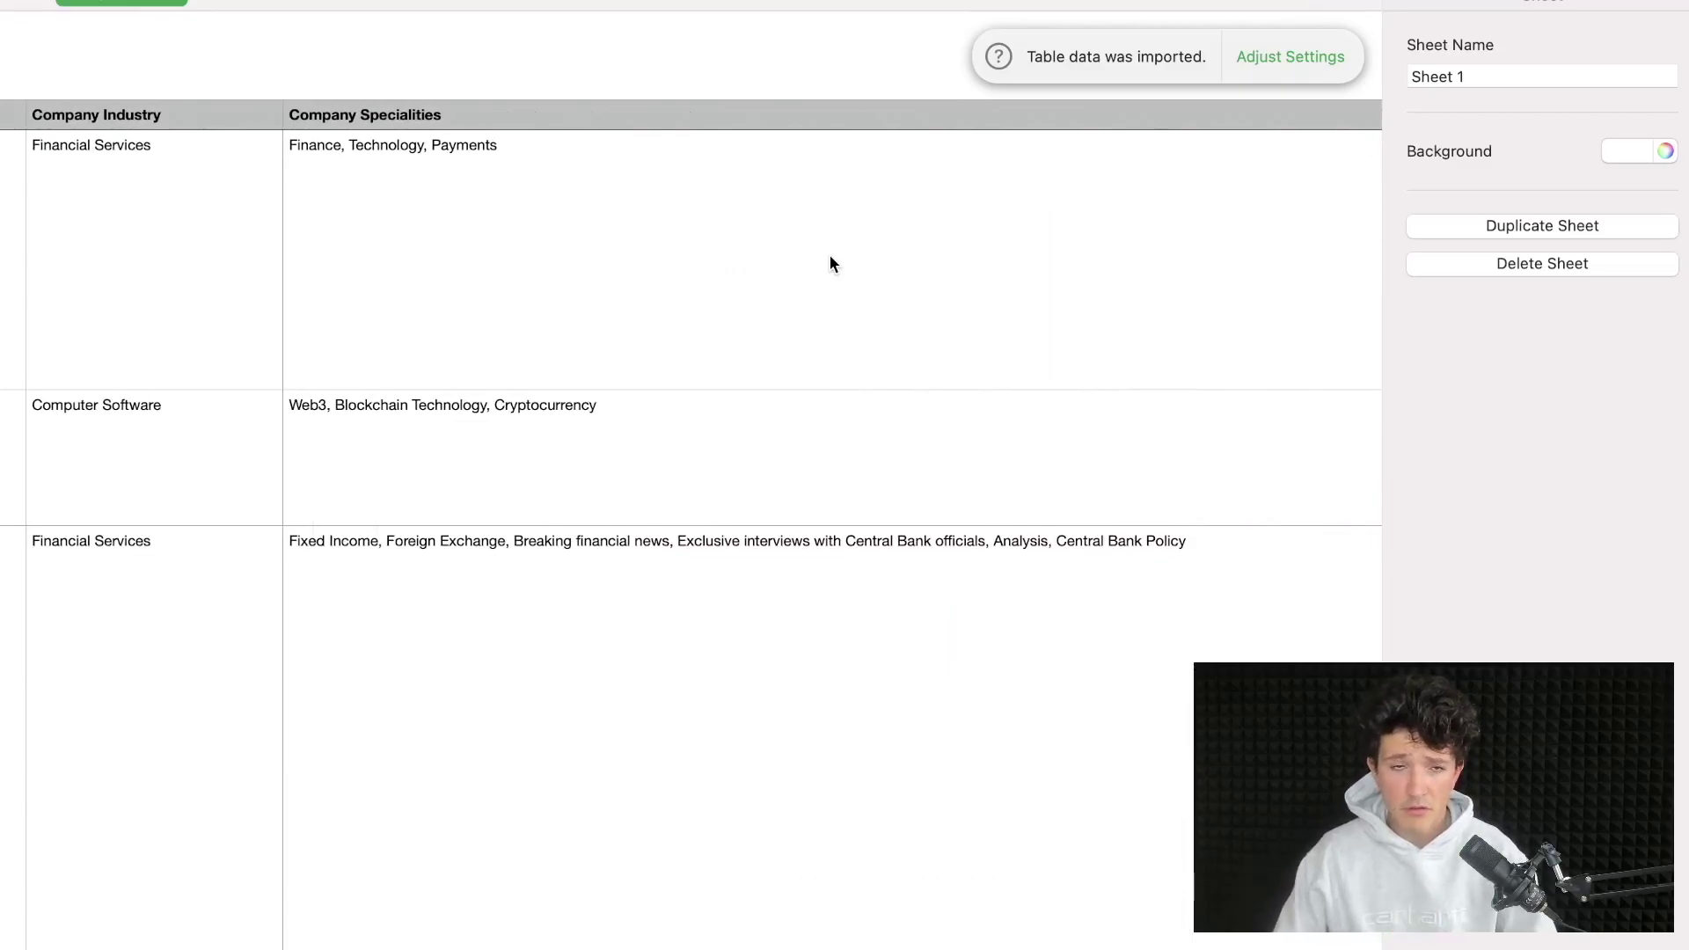
scroll(829, 264, "right", 1)
scroll(830, 264, "right", 5)
scroll(830, 264, "right", 4)
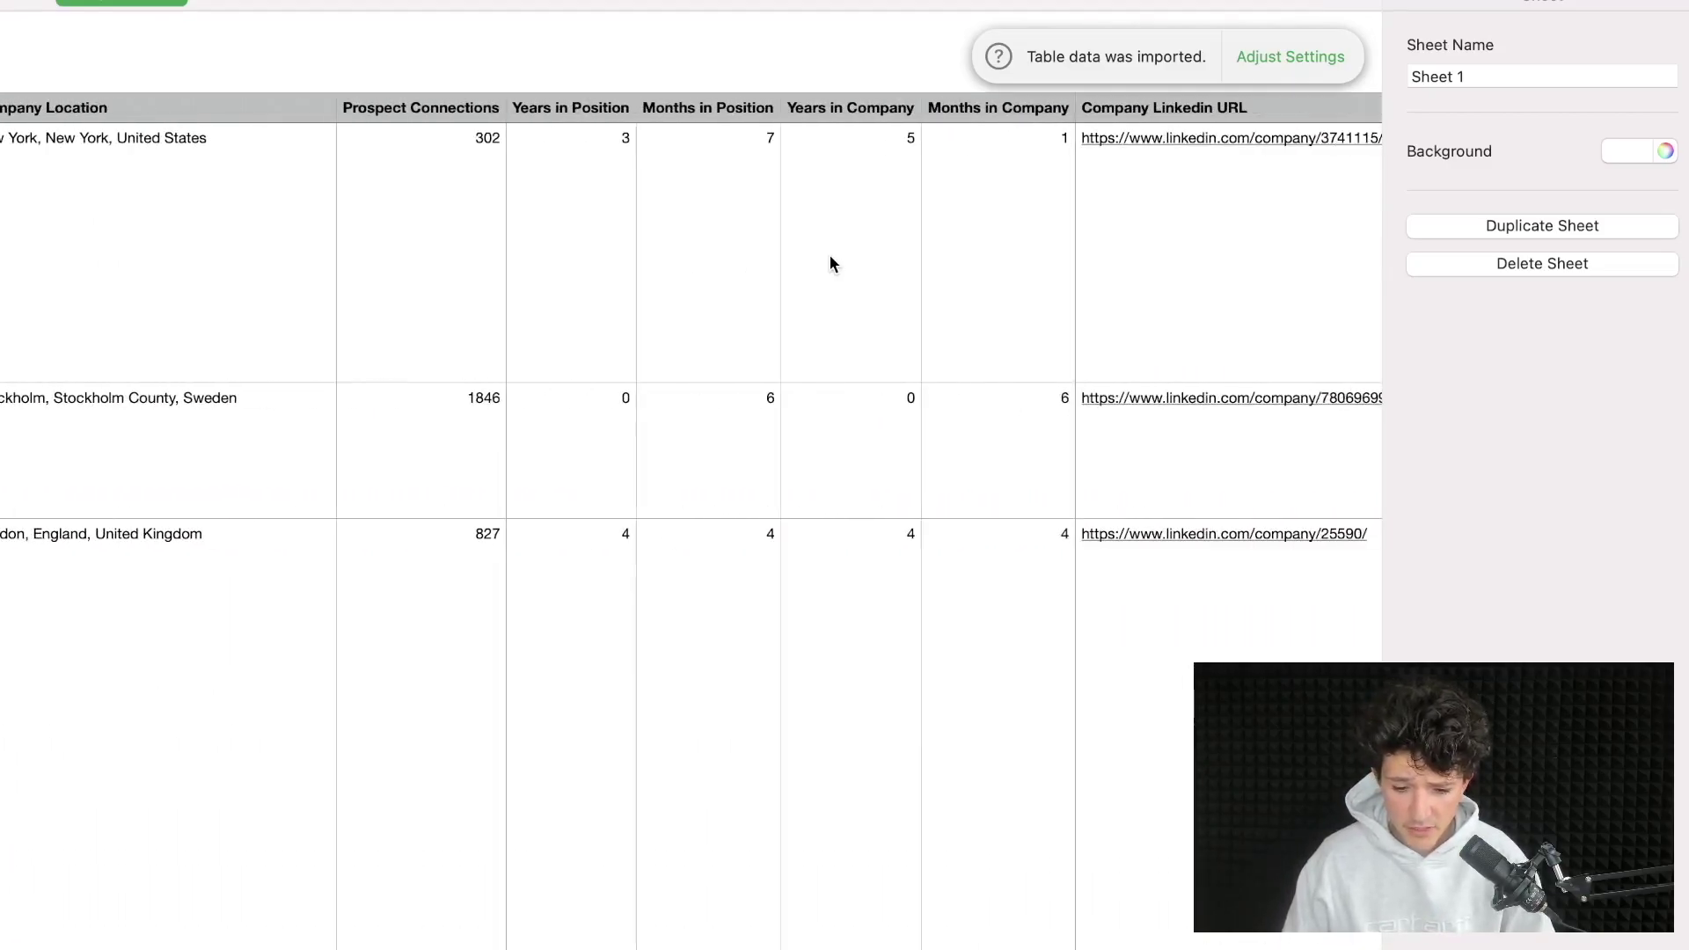
scroll(830, 264, "right", 5)
scroll(829, 264, "right", 5)
scroll(831, 264, "right", 5)
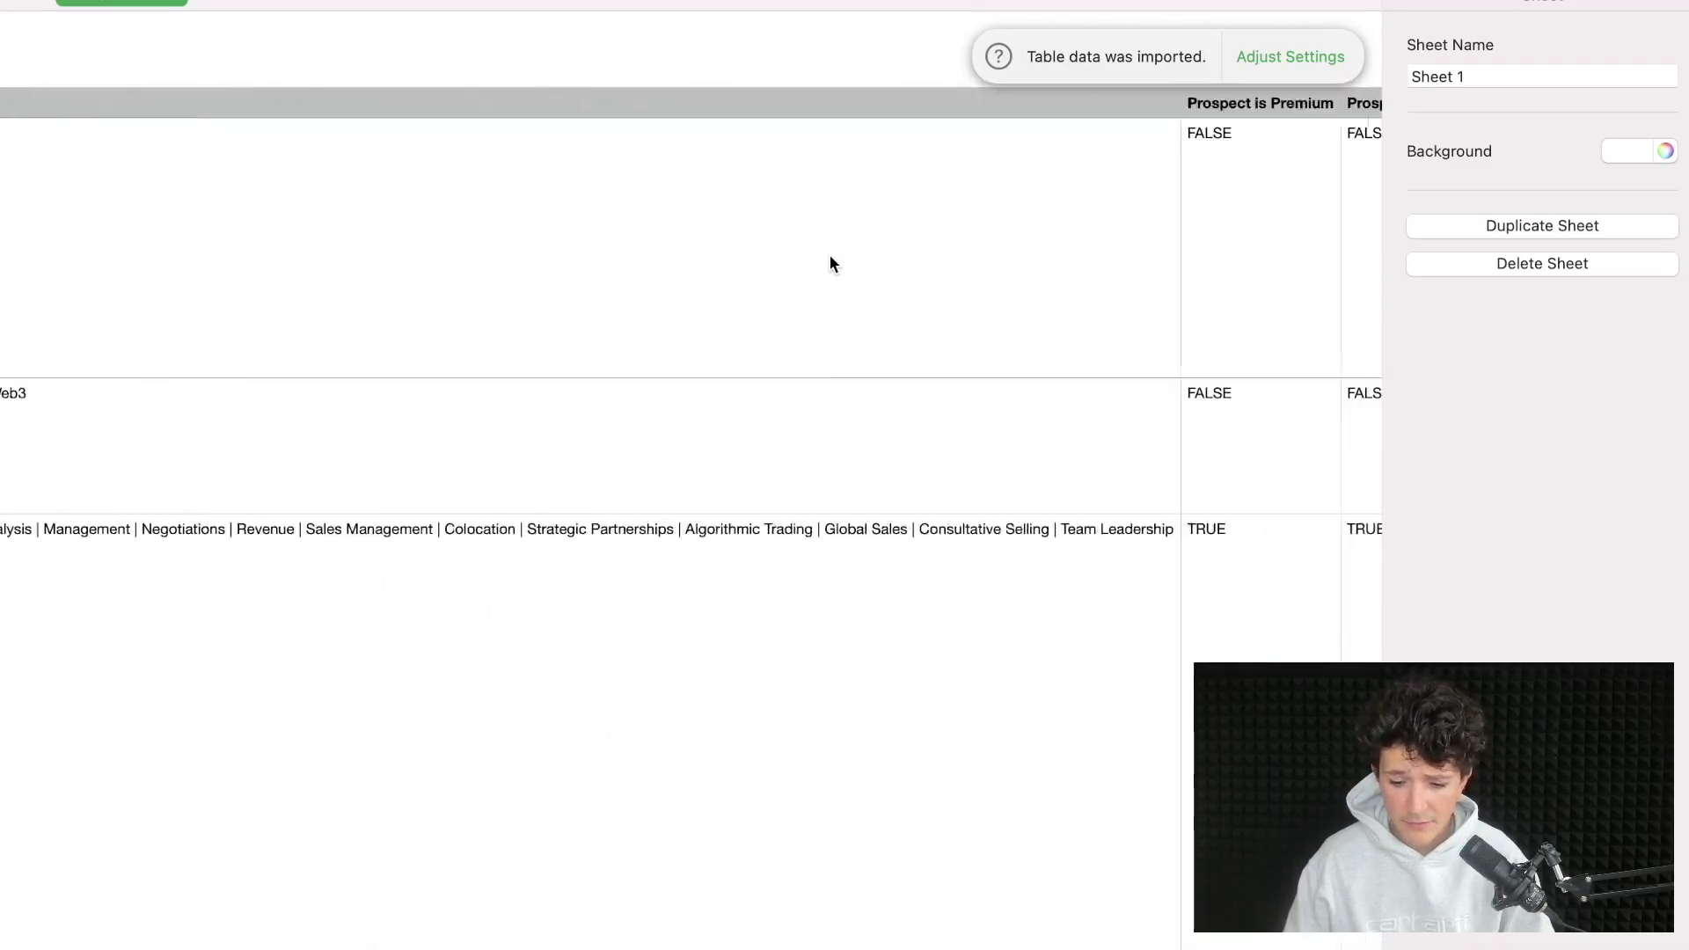
scroll(830, 264, "right", 5)
scroll(830, 264, "right", 5)
scroll(490, 383, "down", 2)
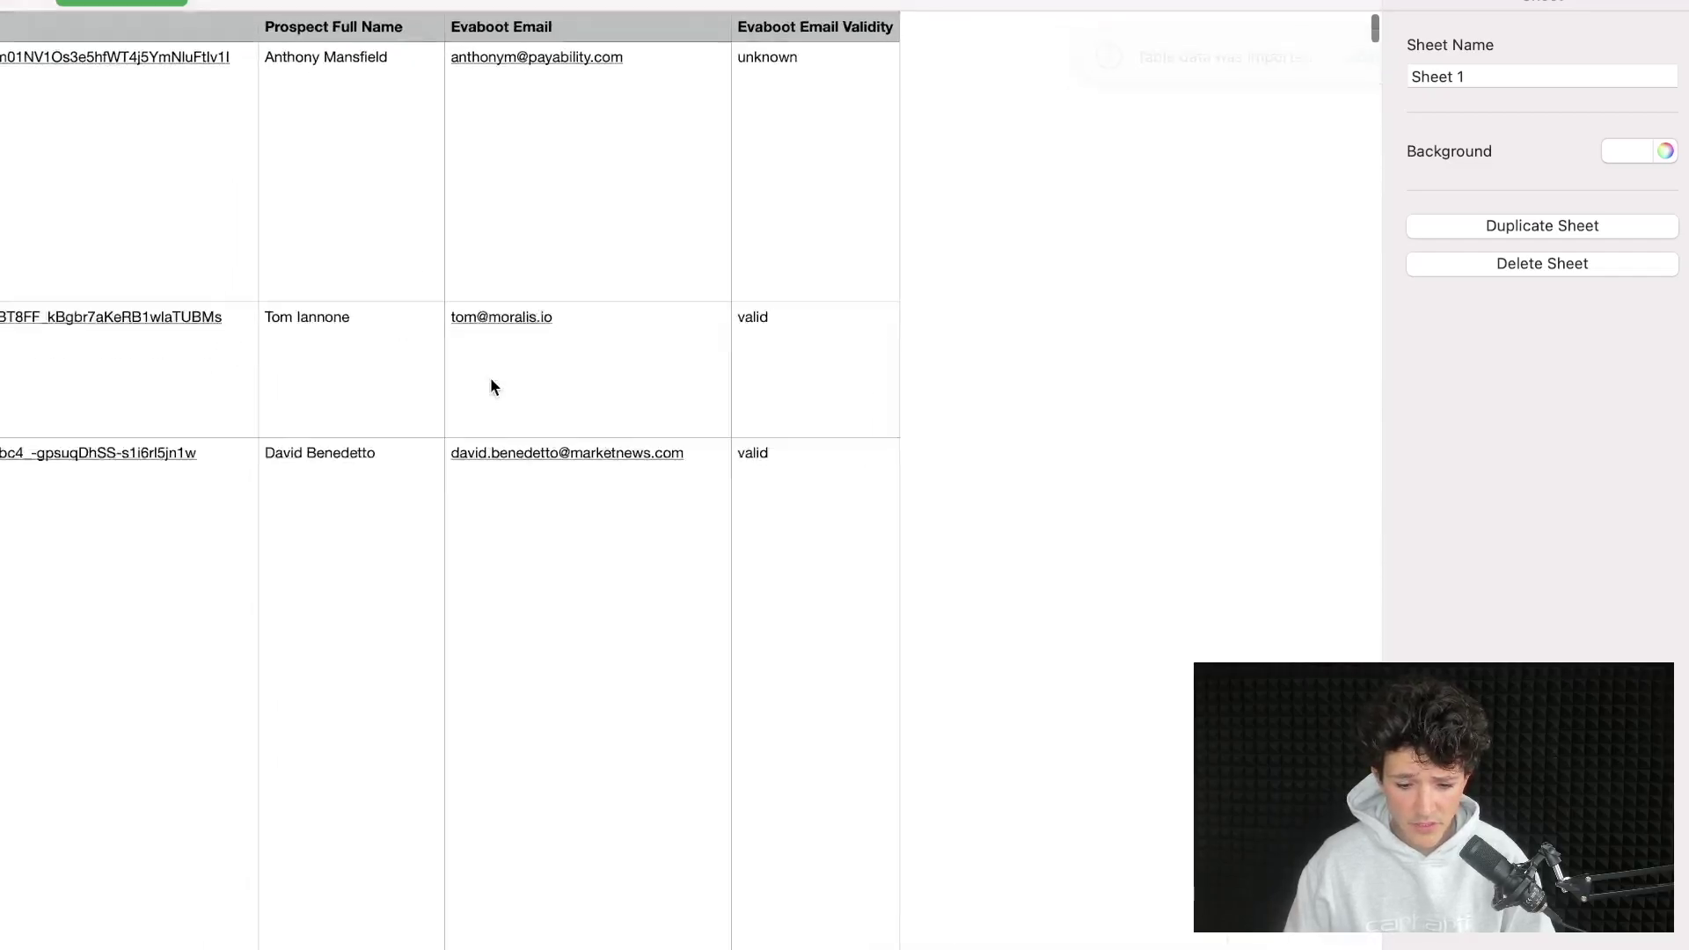
scroll(489, 387, "down", 5)
scroll(489, 384, "down", 5)
scroll(489, 387, "down", 5)
scroll(559, 489, "down", 5)
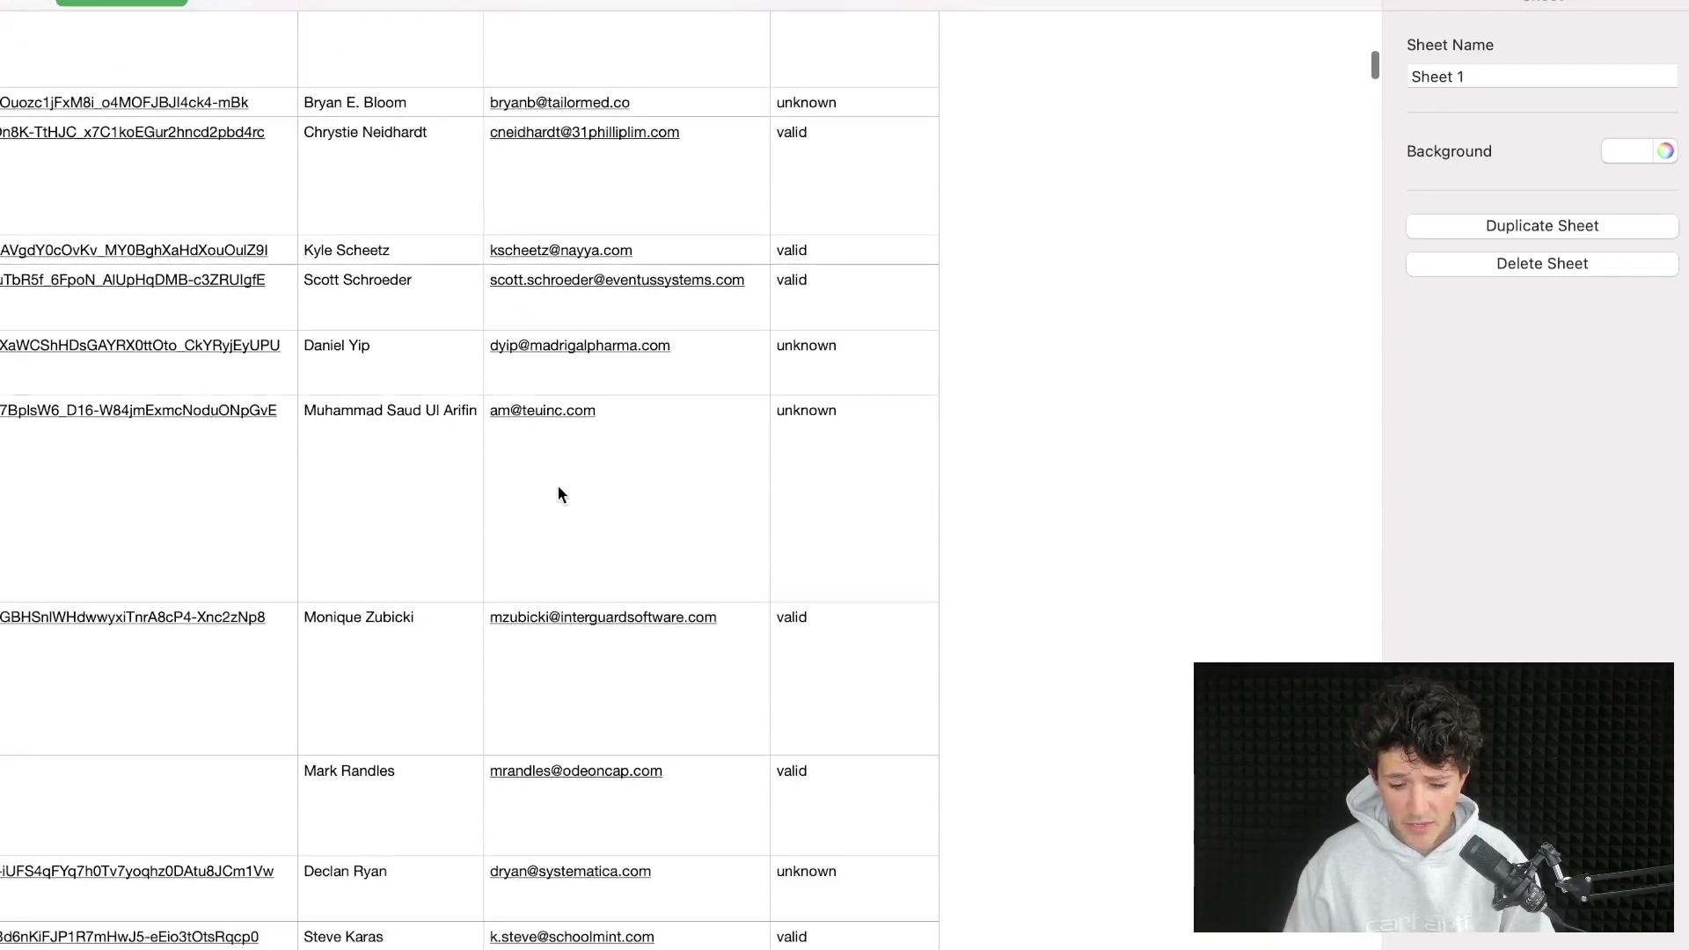
scroll(571, 477, "down", 5)
scroll(570, 477, "down", 5)
scroll(569, 477, "down", 5)
scroll(569, 477, "down", 5)
scroll(569, 476, "down", 5)
scroll(568, 476, "down", 5)
scroll(569, 472, "down", 5)
scroll(572, 436, "down", 5)
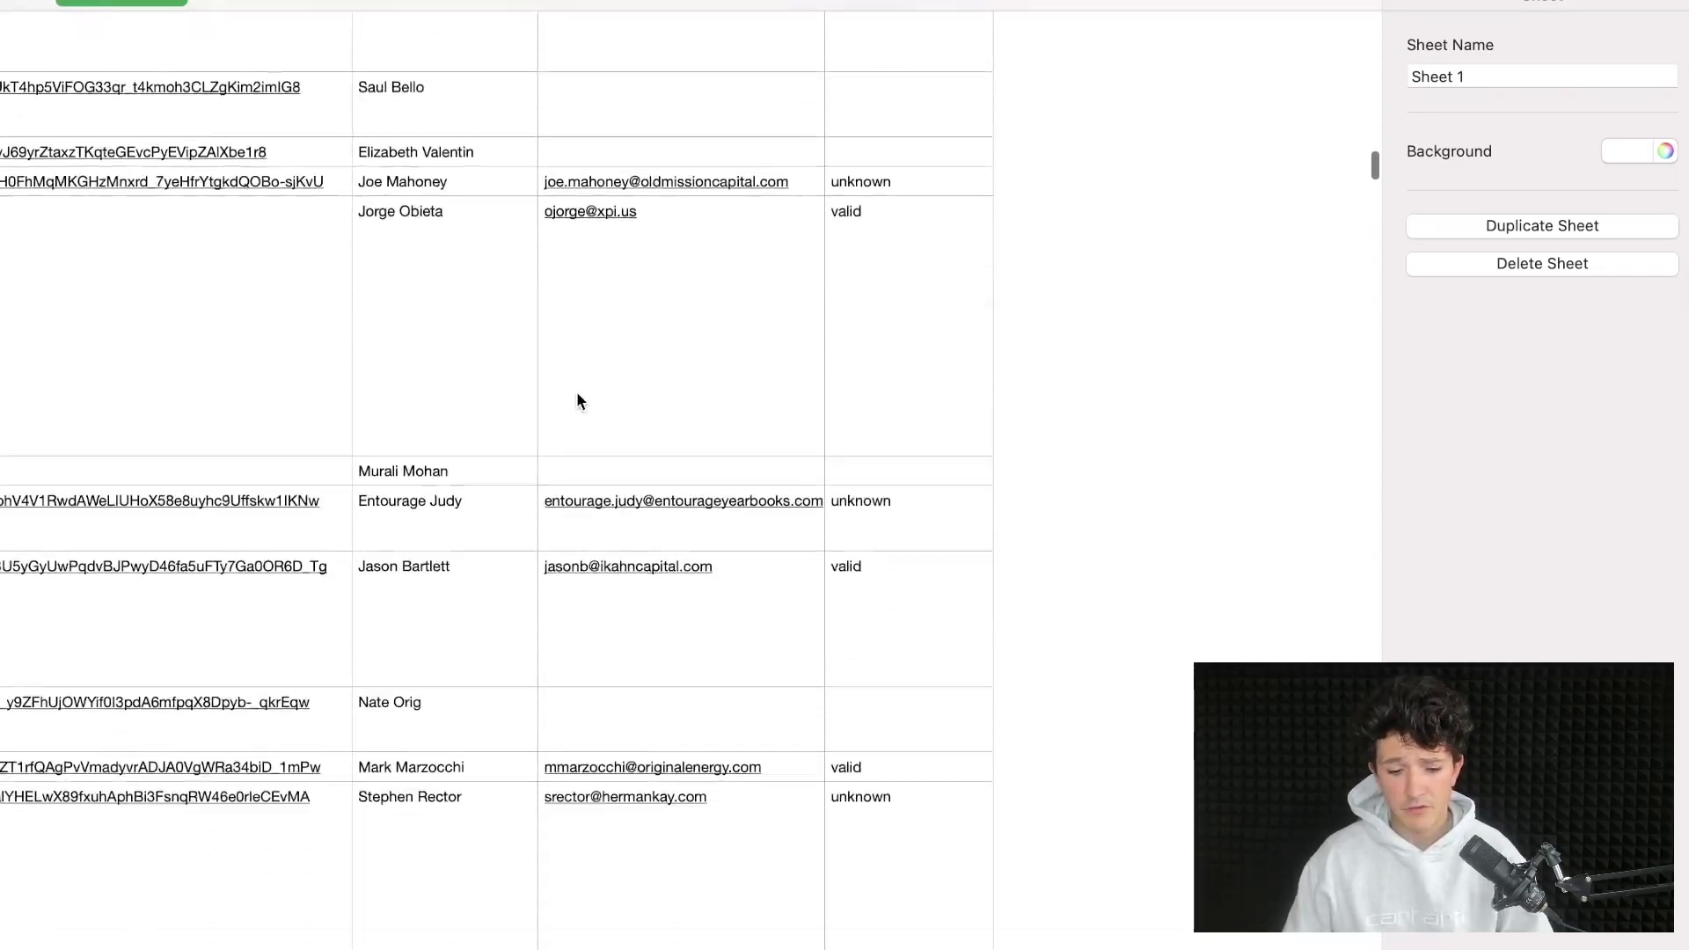
scroll(576, 400, "down", 5)
scroll(577, 400, "down", 1)
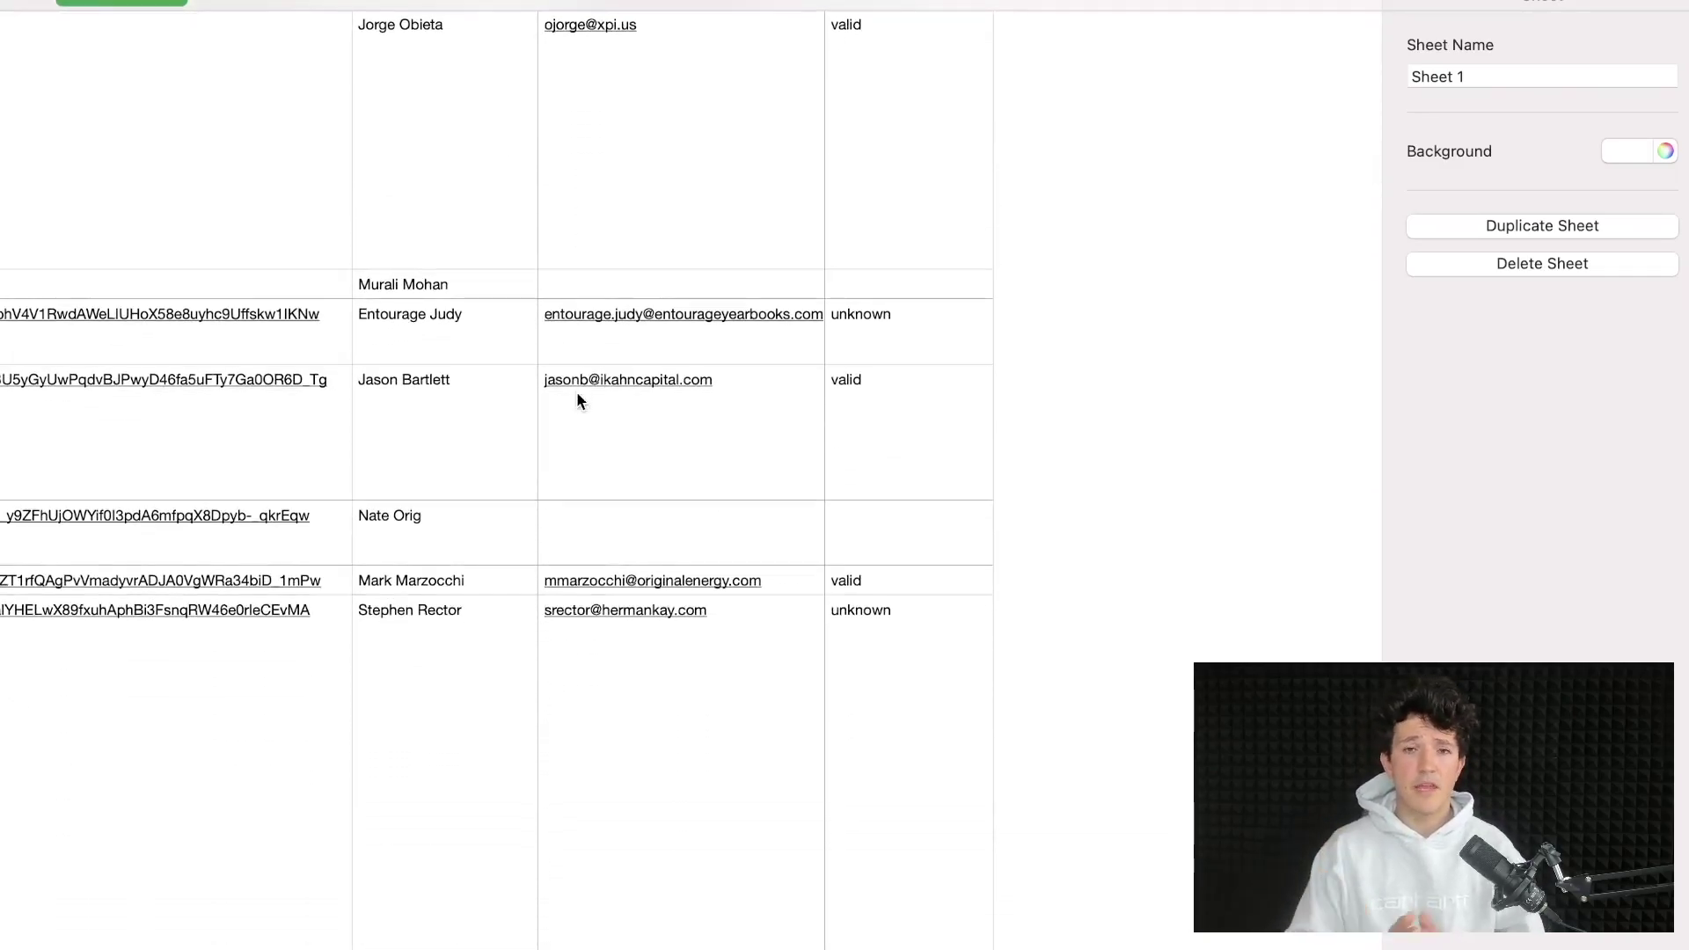